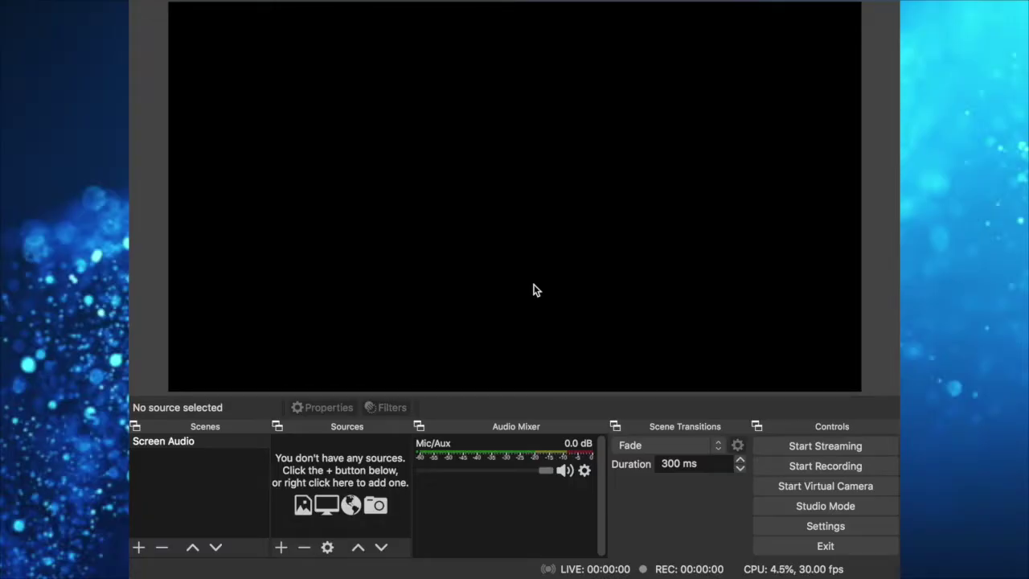
Add a Video Capture Device source named 'Nintendo Switch Video'.
left_click(281, 548)
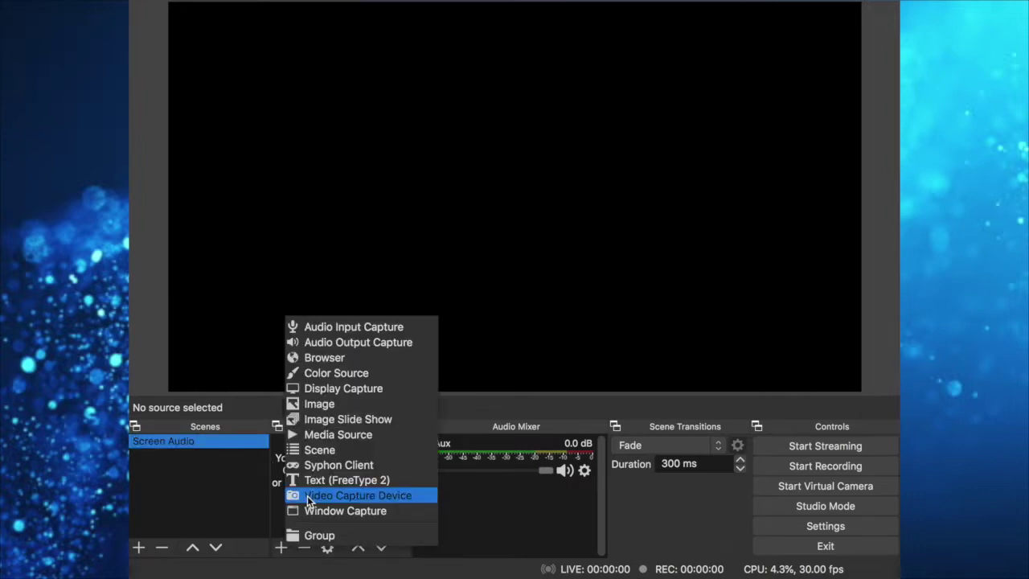
left_click(336, 499)
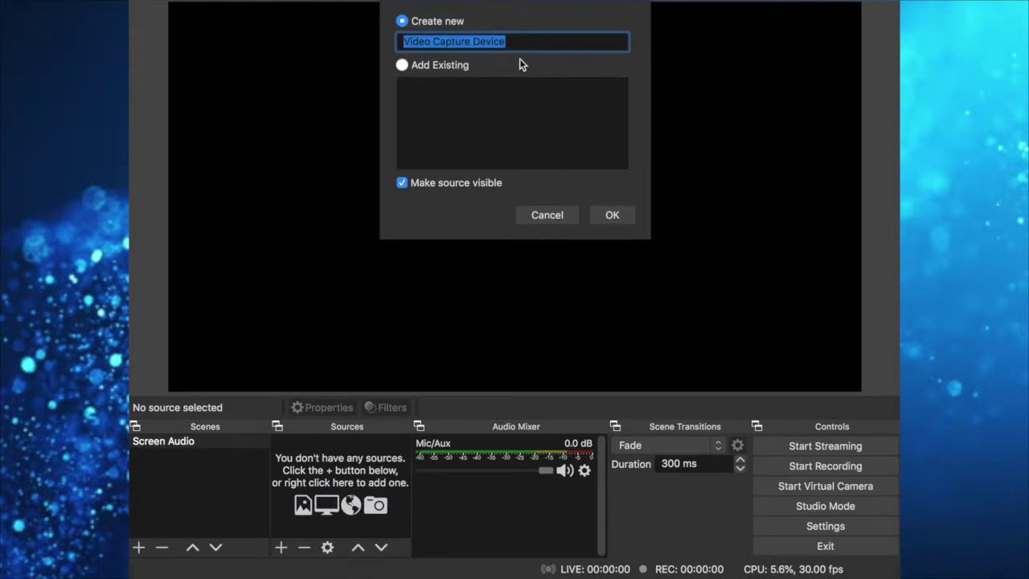
type("Nintendo Switch Video")
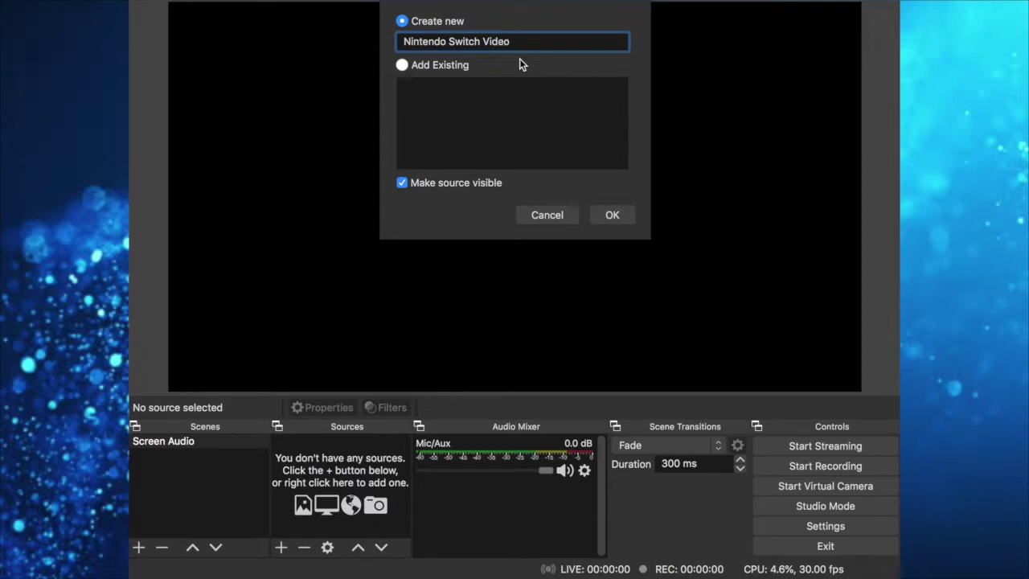
key("Return")
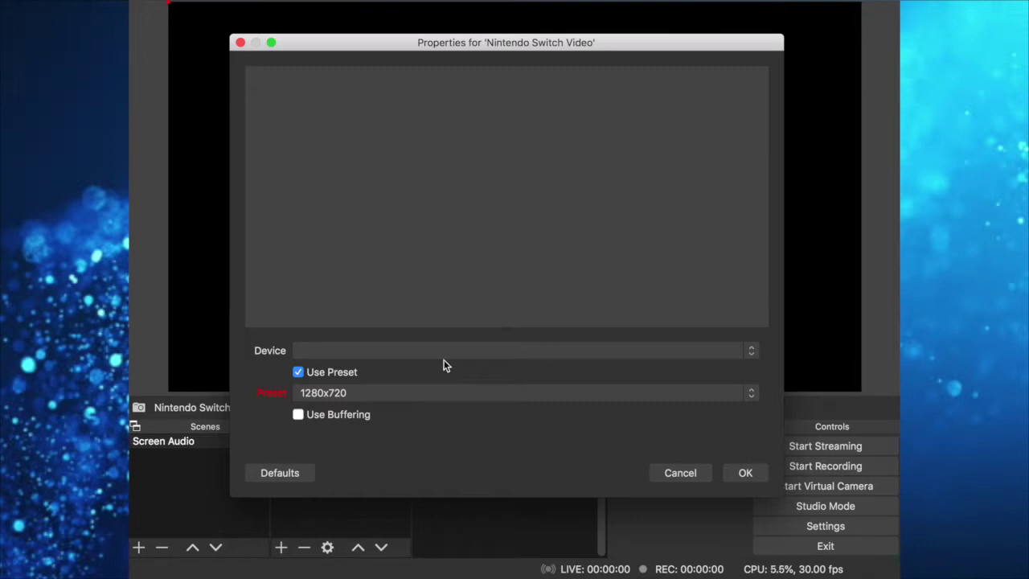
Capture from the USB Video #2 device and stretch the Switch video to fill the canvas.
left_click(354, 351)
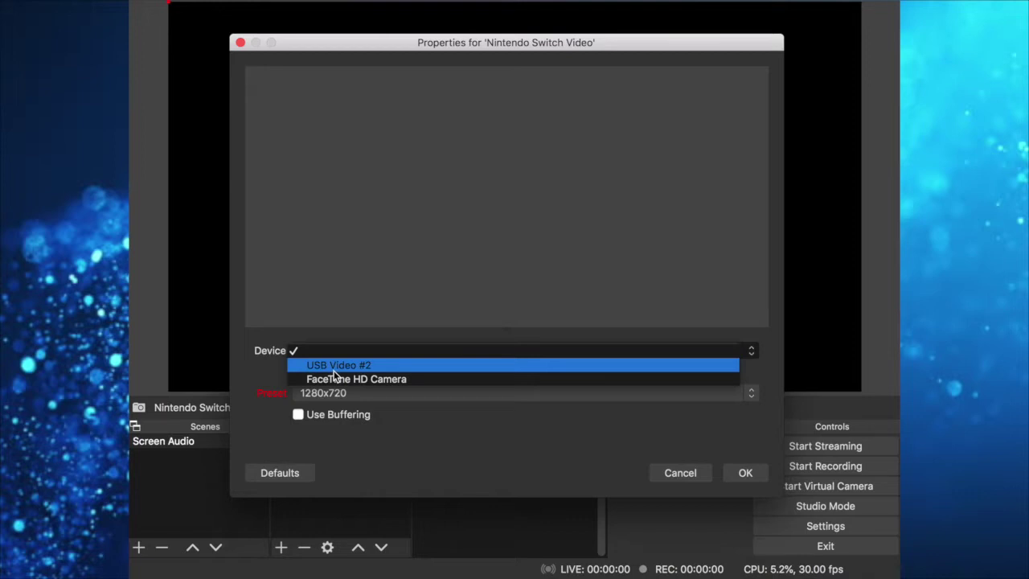
left_click(333, 369)
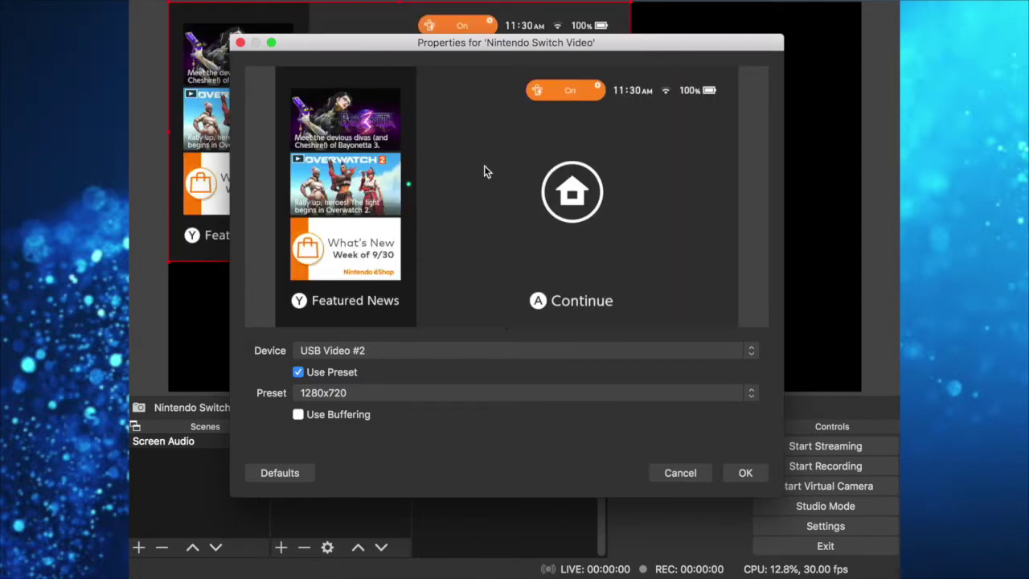
left_click(739, 474)
left_click_drag(631, 257, 831, 389)
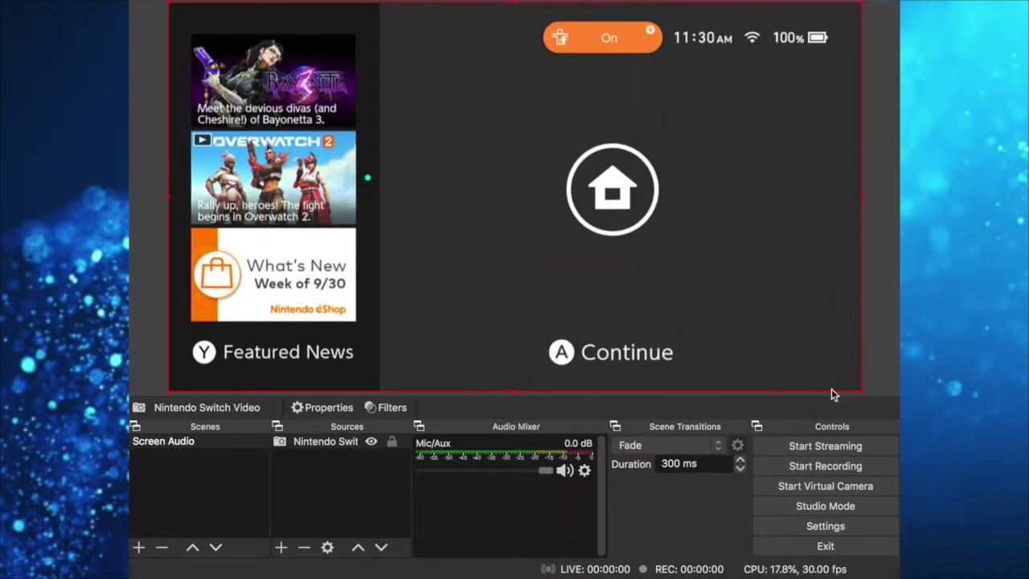
left_click(895, 326)
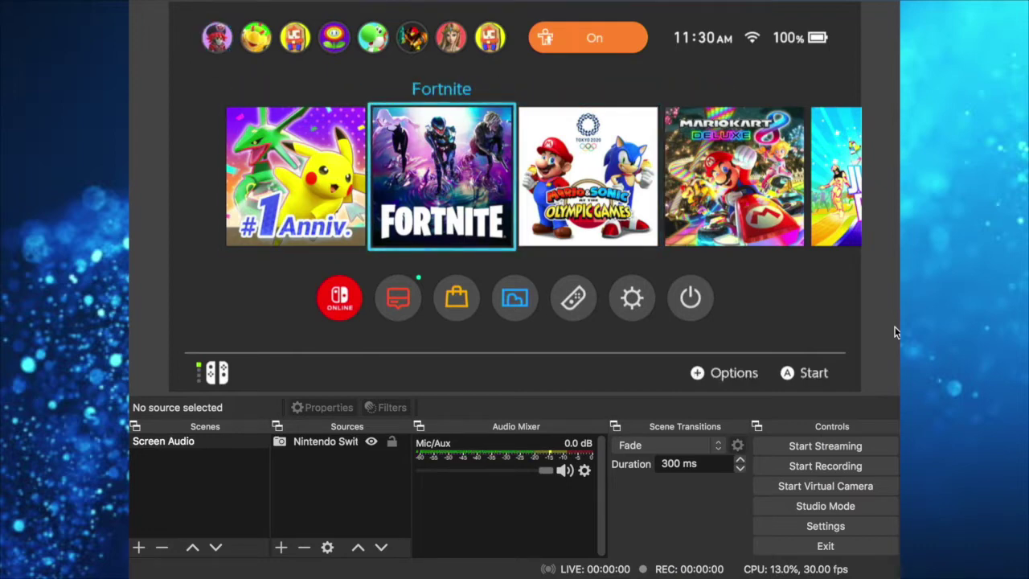
Add an Audio Input Capture source named 'Nintendo Switch Audio' with default settings.
left_click(281, 549)
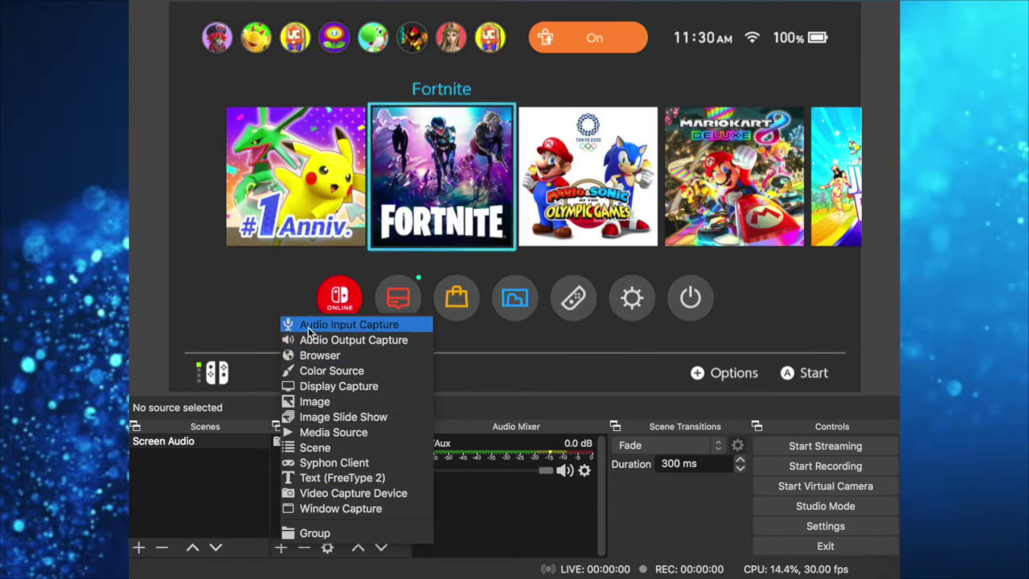
left_click(356, 325)
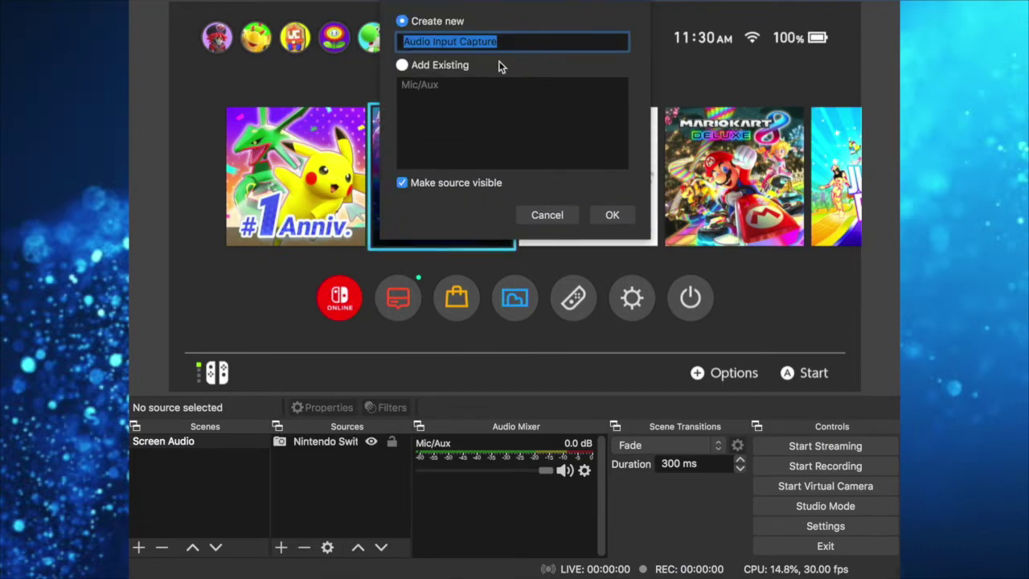
type("Nintendo Switch")
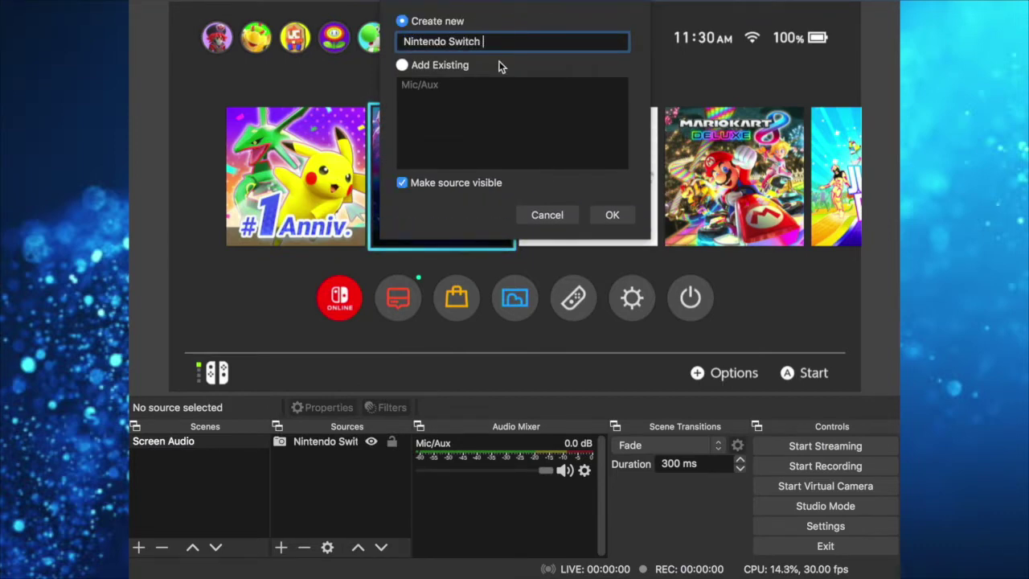
type(" Audio")
key("Return")
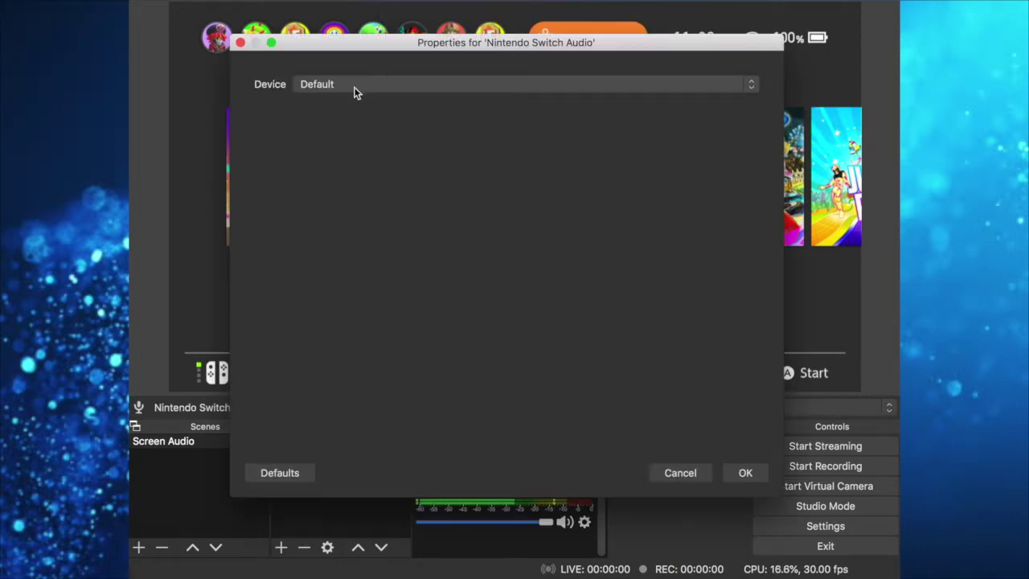
left_click(742, 474)
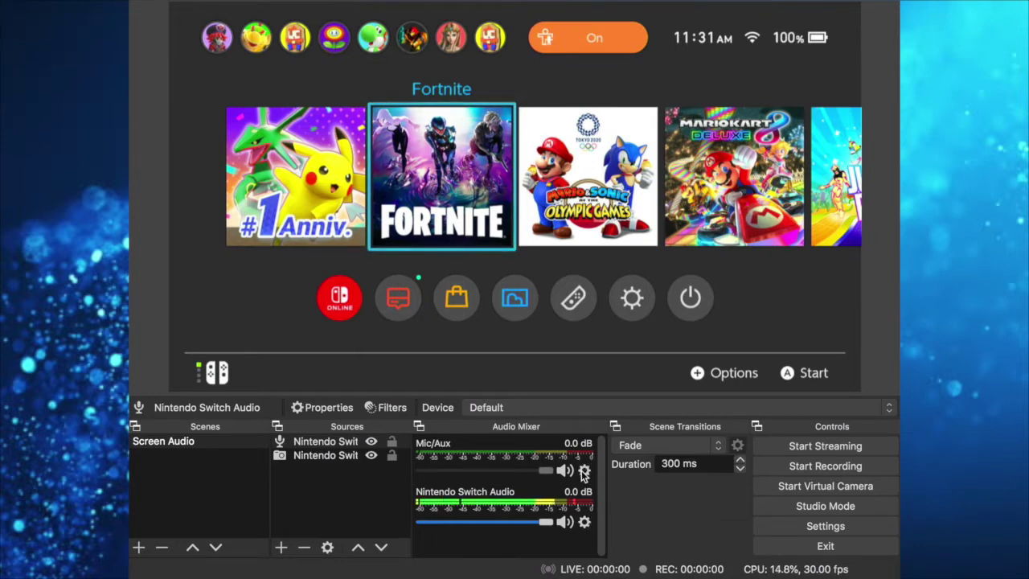
Set Nintendo Switch Audio's input device to Built-in Microphone.
left_click(584, 523)
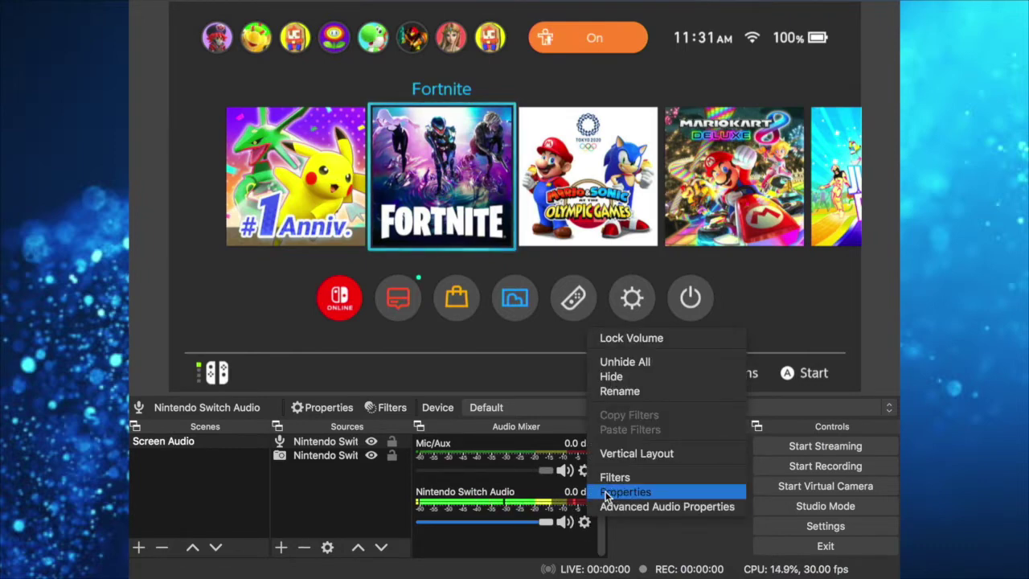
left_click(610, 497)
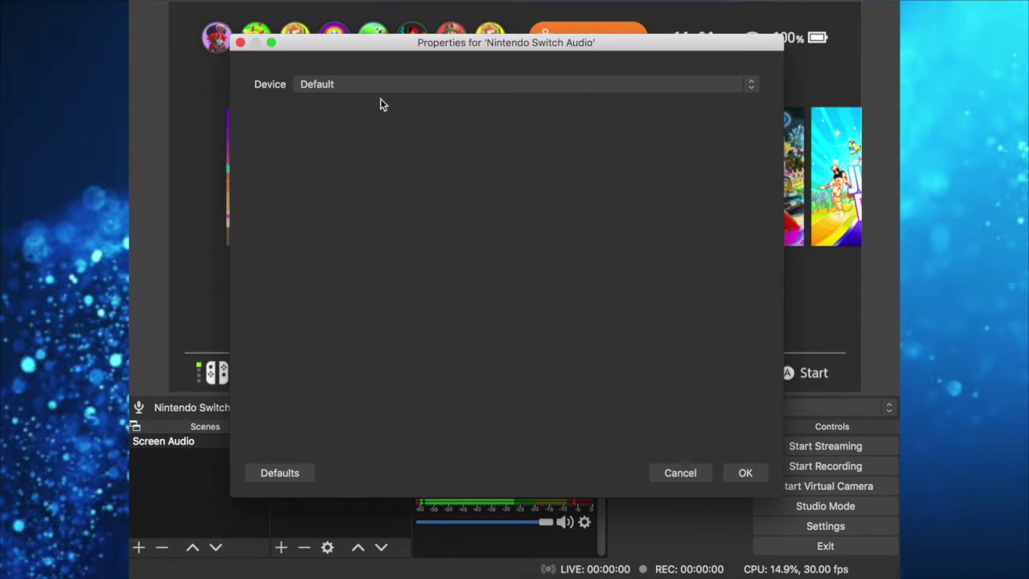
left_click(335, 84)
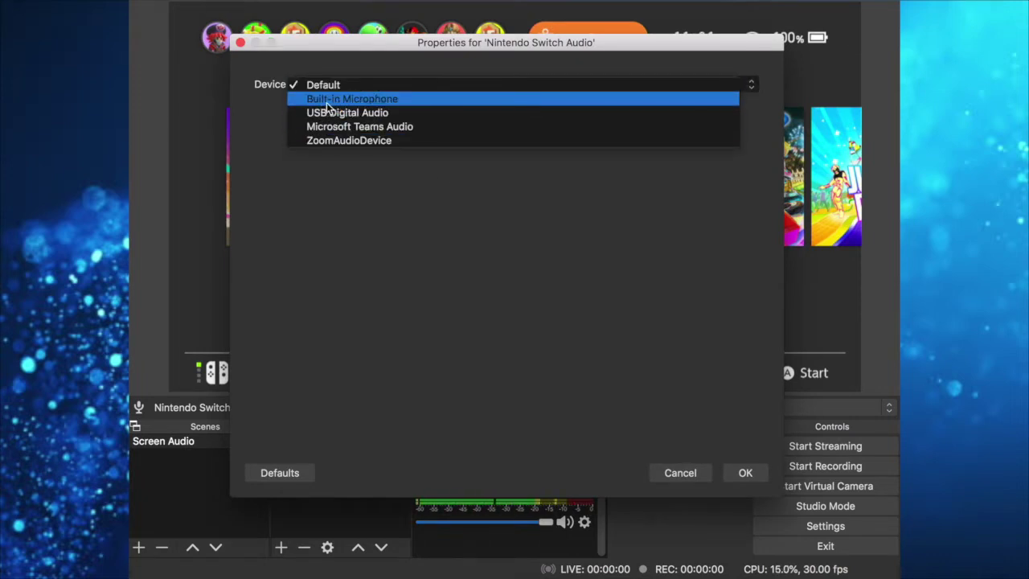
left_click(338, 100)
left_click(747, 473)
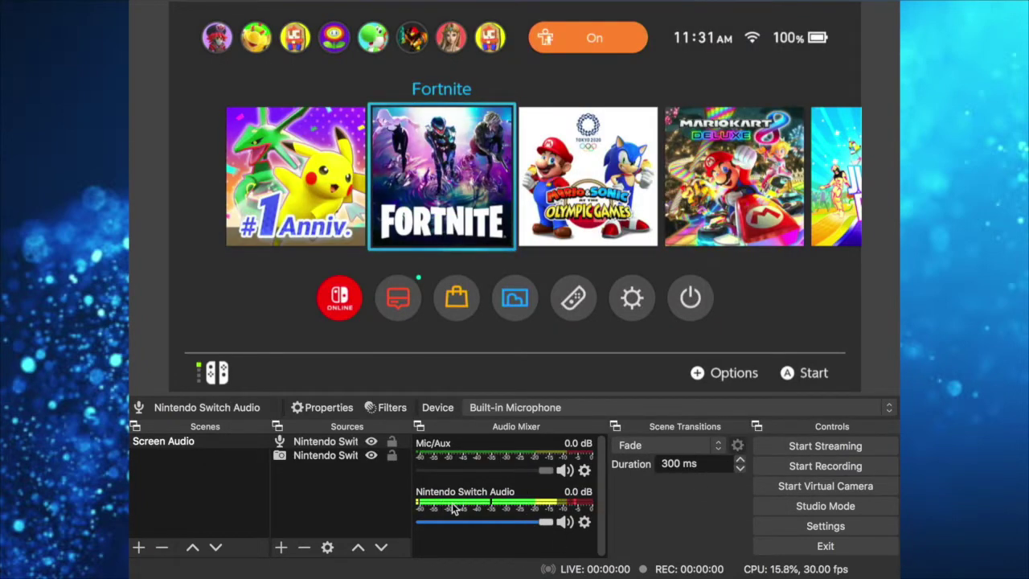
Set Nintendo Switch Audio monitoring to Monitor and Output in Advanced Audio Properties.
left_click(584, 522)
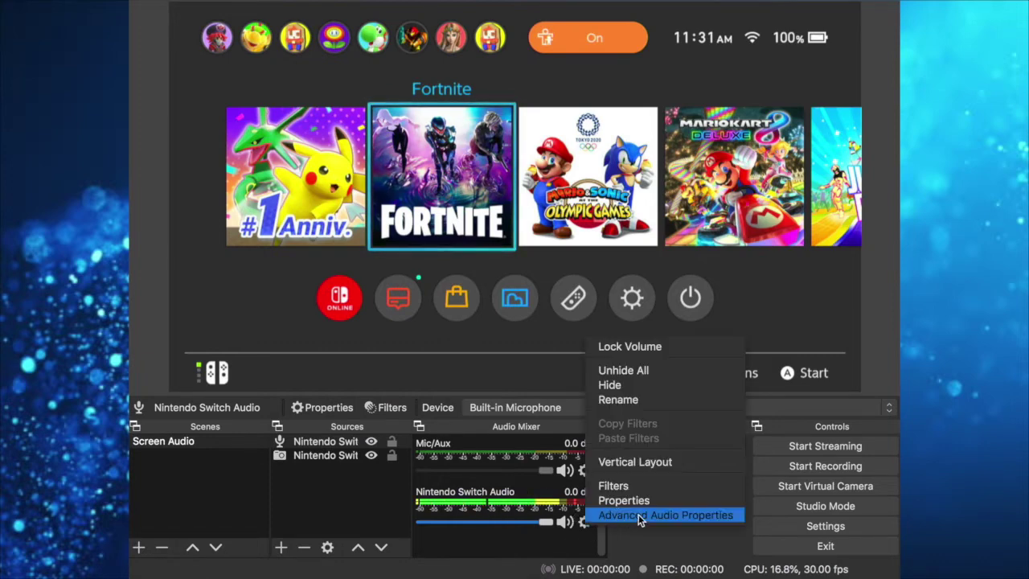
left_click(619, 519)
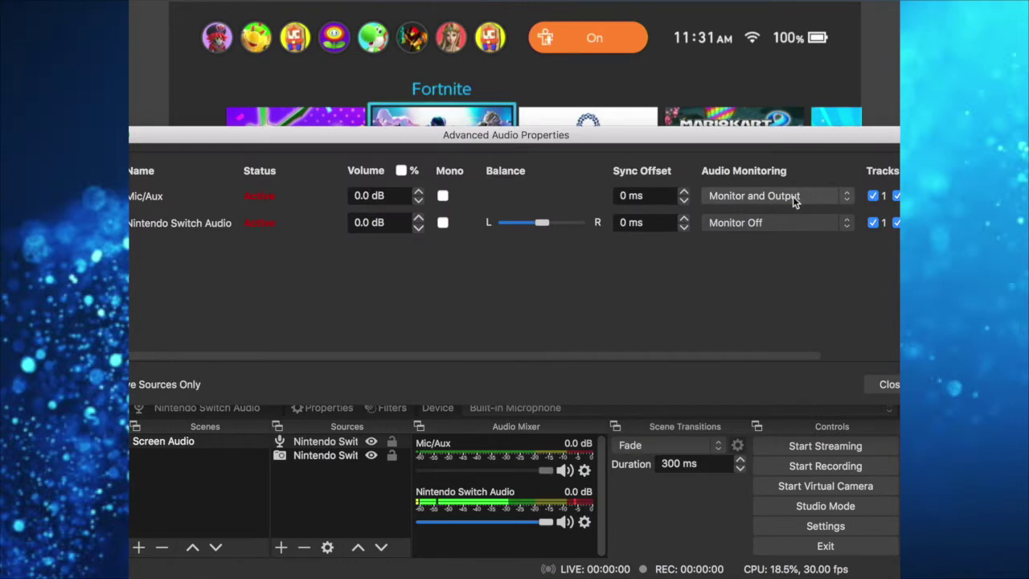
left_click(748, 223)
left_click(769, 252)
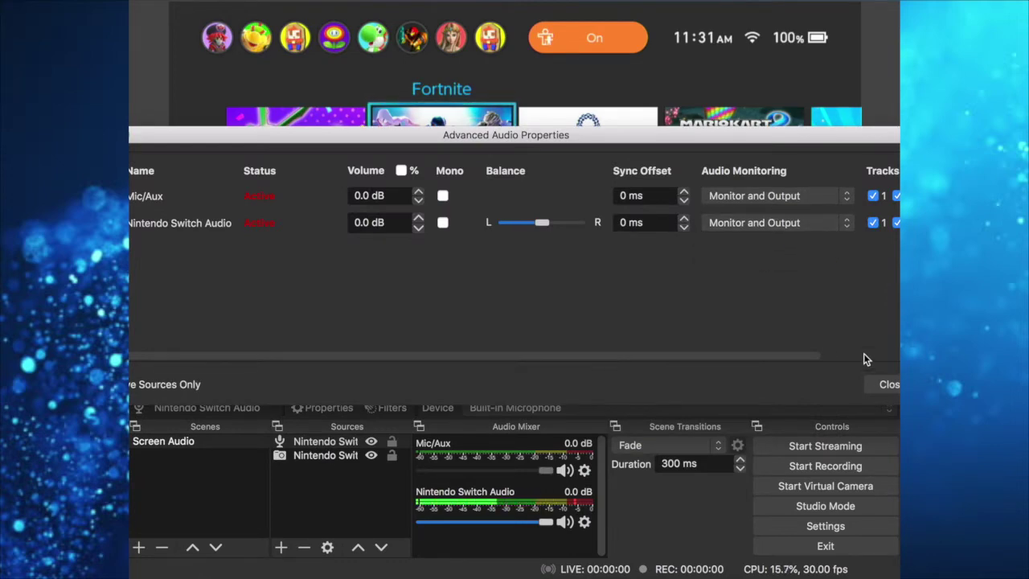
left_click(874, 383)
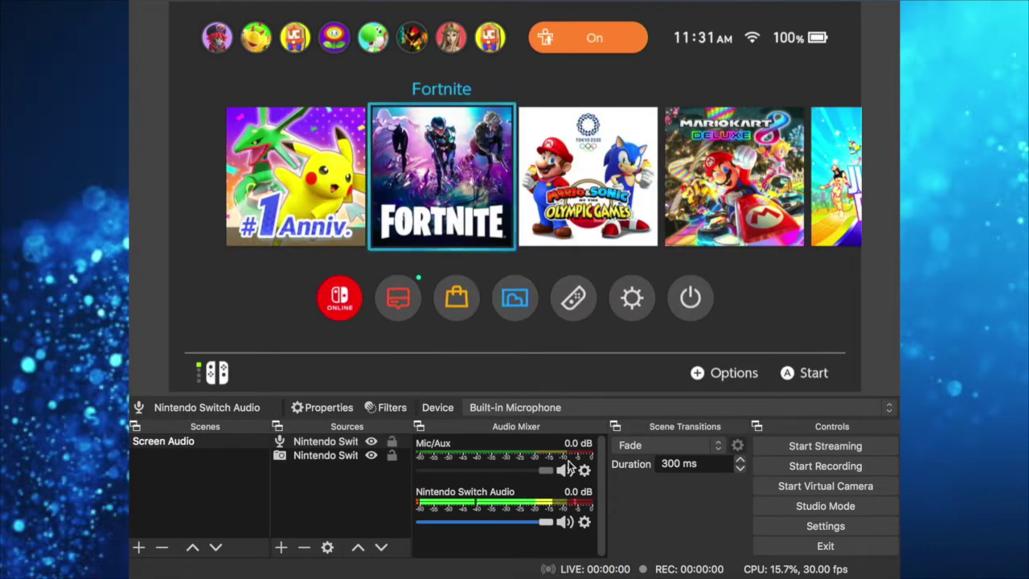
left_click(583, 469)
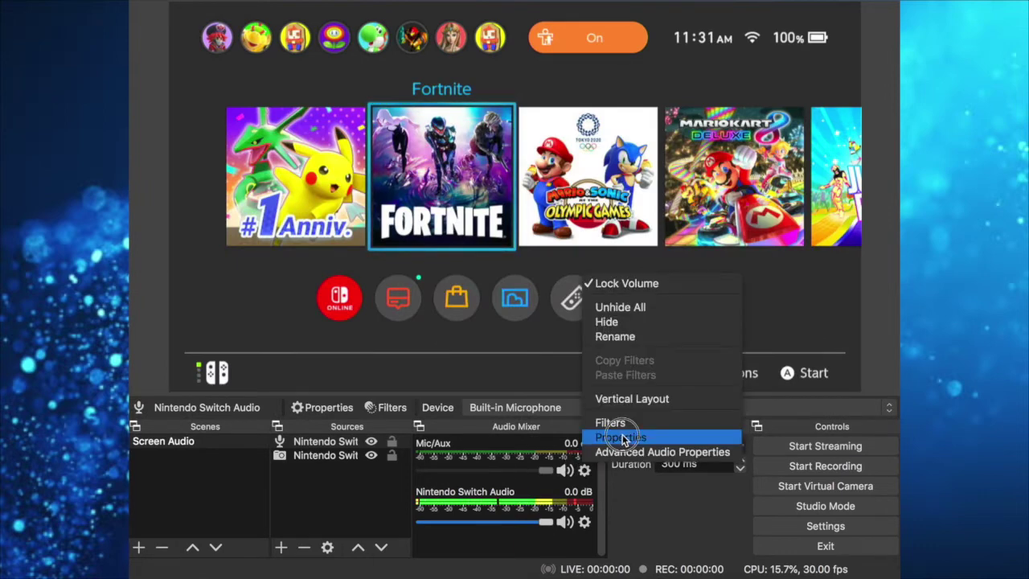
left_click(623, 437)
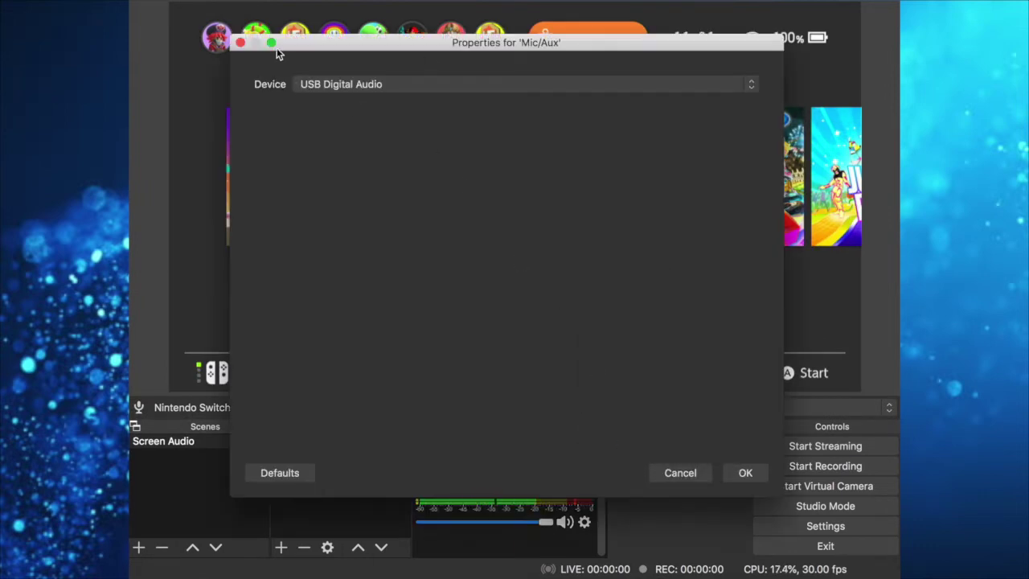
left_click(745, 472)
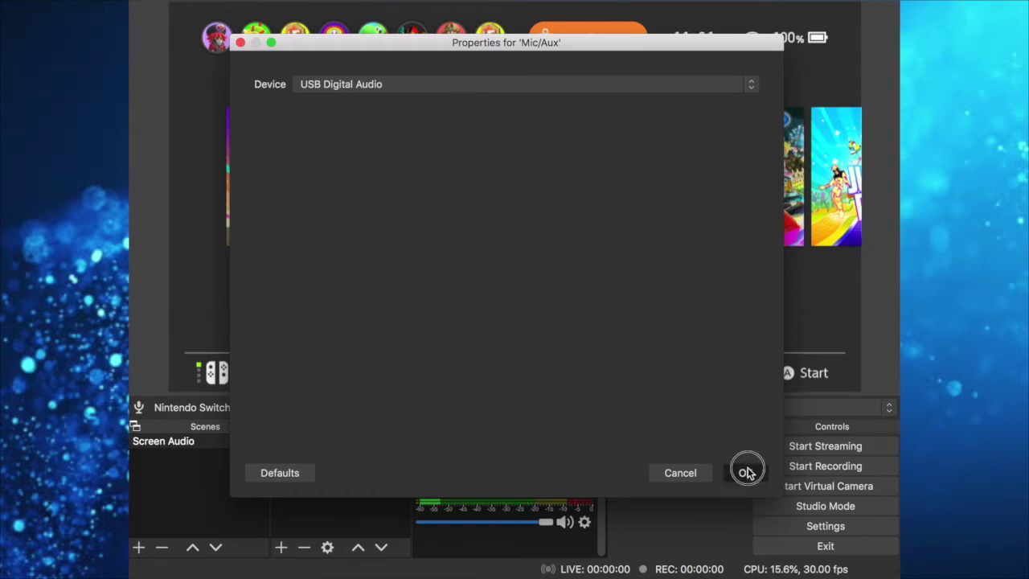
left_click(584, 469)
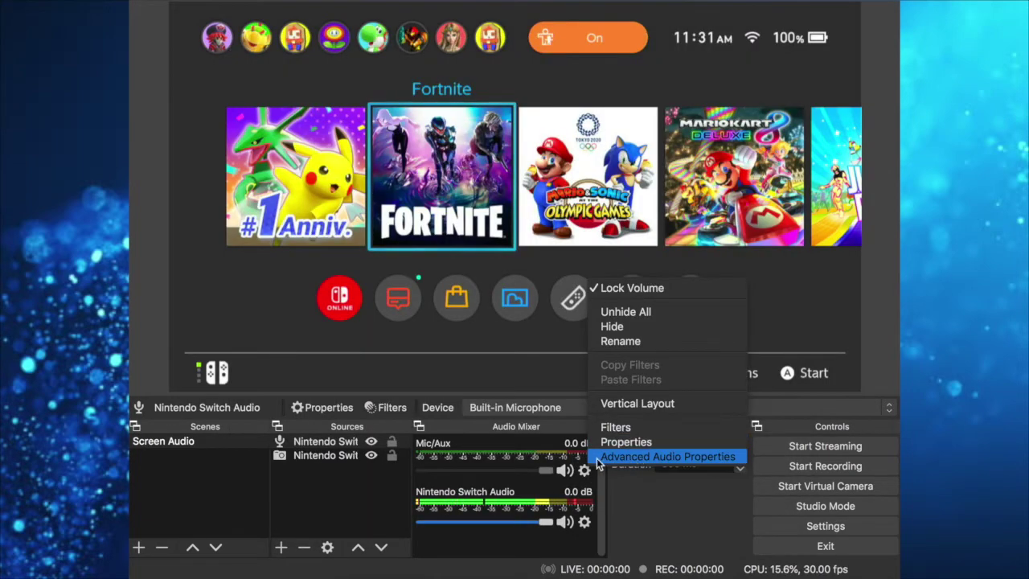
left_click(609, 457)
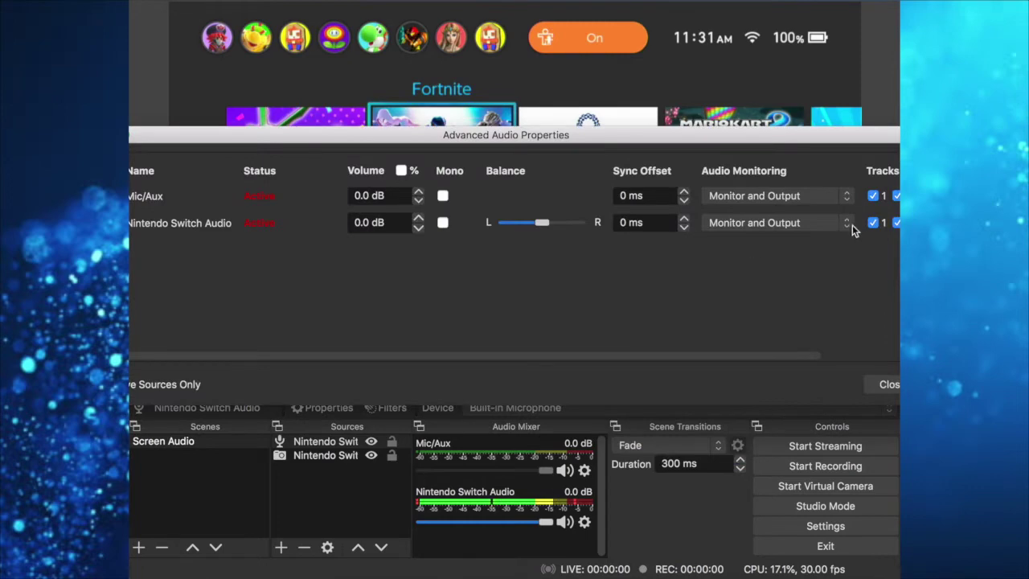
left_click(892, 387)
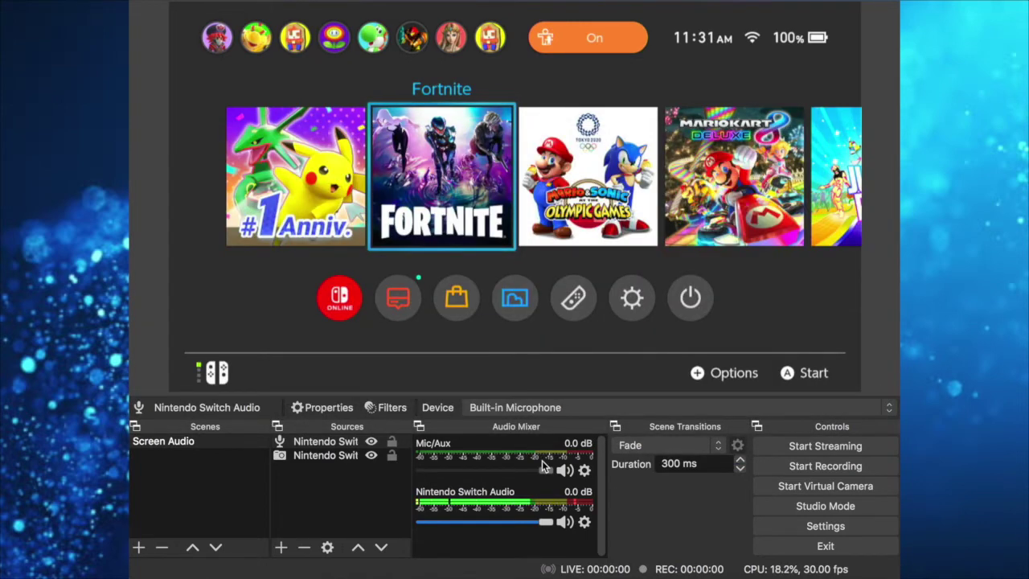